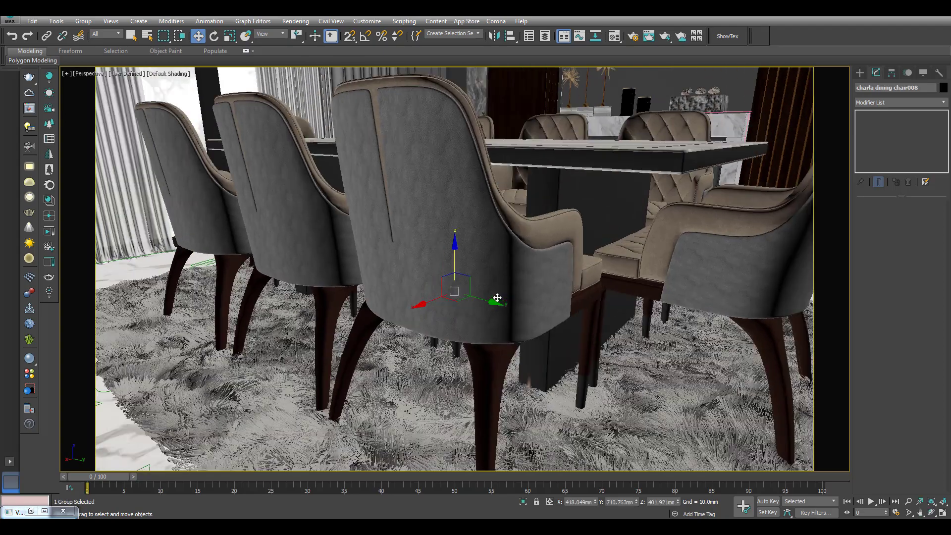
# Examine the dining room scene from several angles, including the chairs, table, console, curtains, chandelier and wall art
pyautogui.moveTo(476, 347); pyautogui.dragTo(407, 405, button='middle')
pyautogui.moveTo(461, 293); pyautogui.dragTo(439, 327, button='middle')
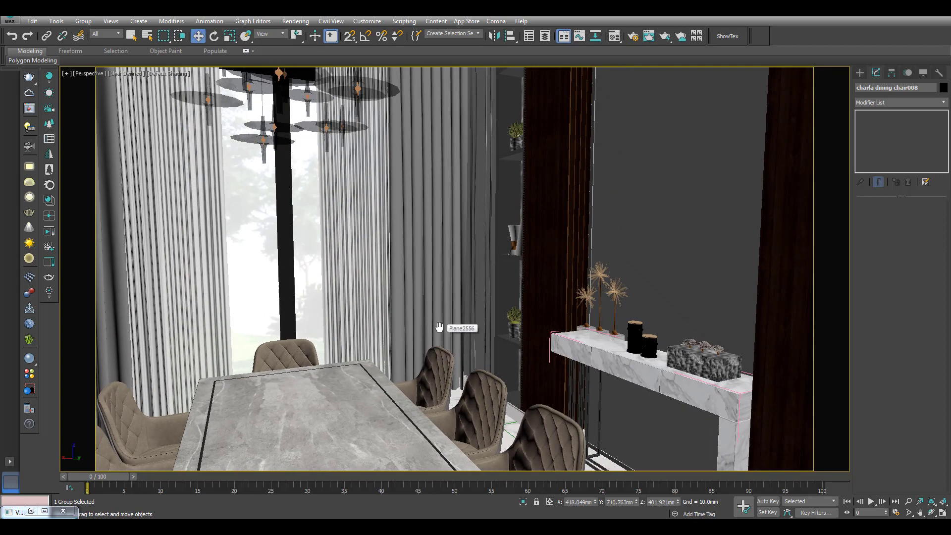
pyautogui.moveTo(392, 345); pyautogui.dragTo(489, 333, button='middle')
pyautogui.scroll(-2, 427, 328)
pyautogui.scroll(-2, 480, 310)
pyautogui.scroll(4, 480, 309)
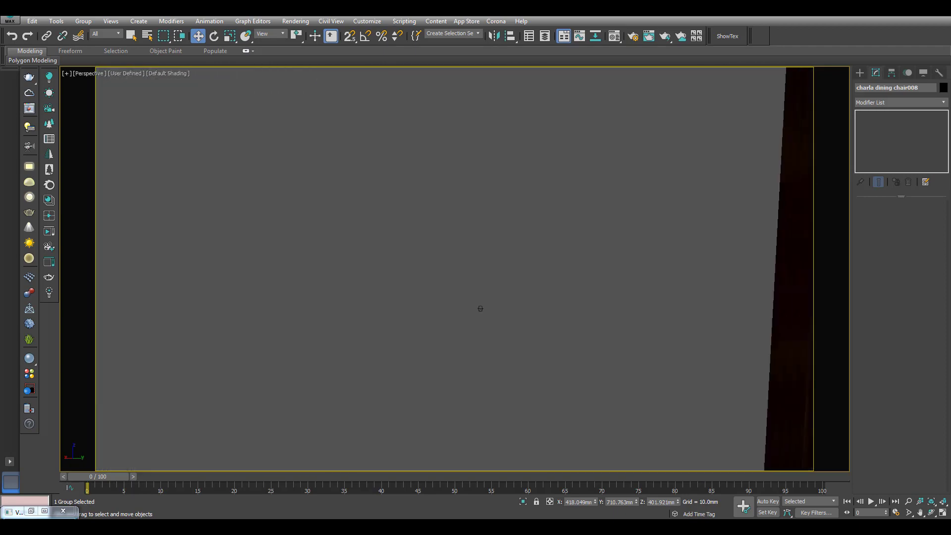
pyautogui.scroll(-4, 480, 310)
pyautogui.scroll(4, 476, 325)
pyautogui.scroll(2, 475, 325)
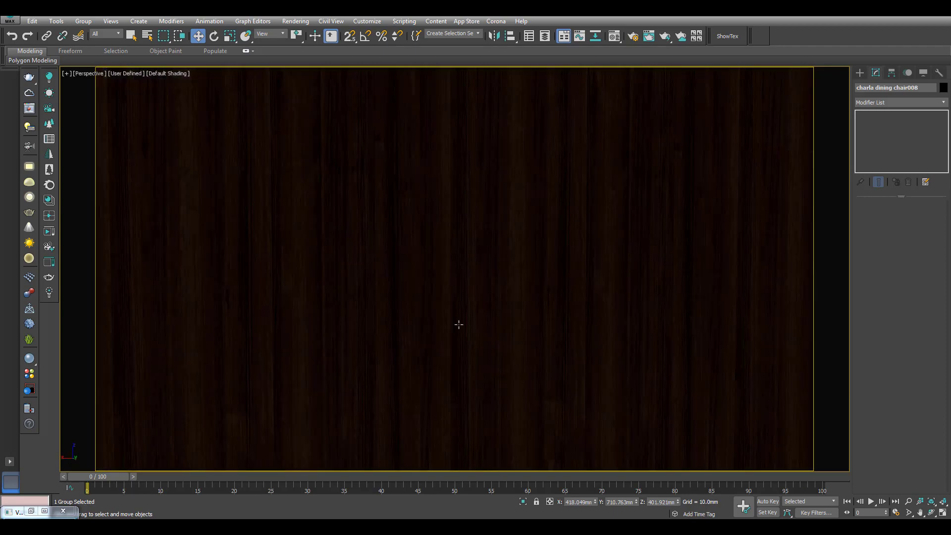
pyautogui.keyDown('alt'); pyautogui.moveTo(488, 337); pyautogui.dragTo(536, 306, button='middle'); pyautogui.keyUp('alt')
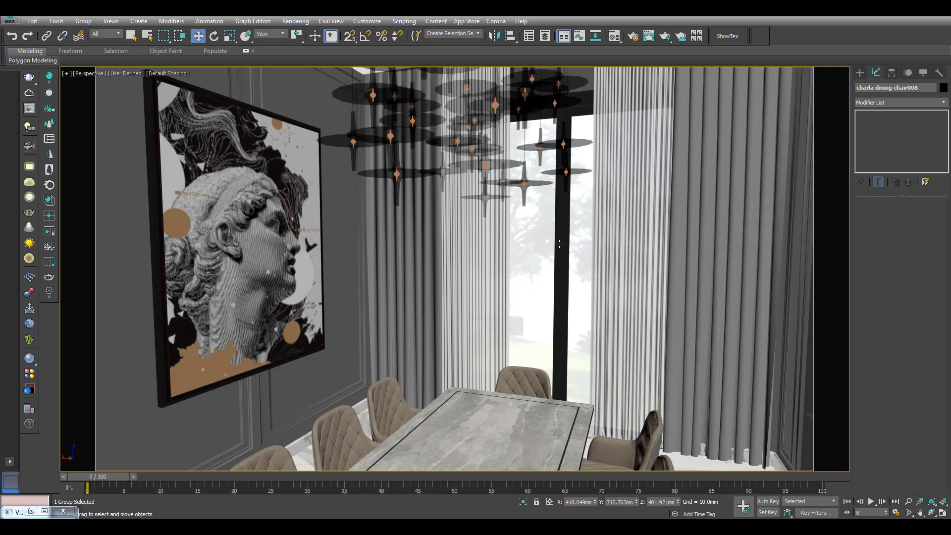
pyautogui.scroll(5, 560, 244)
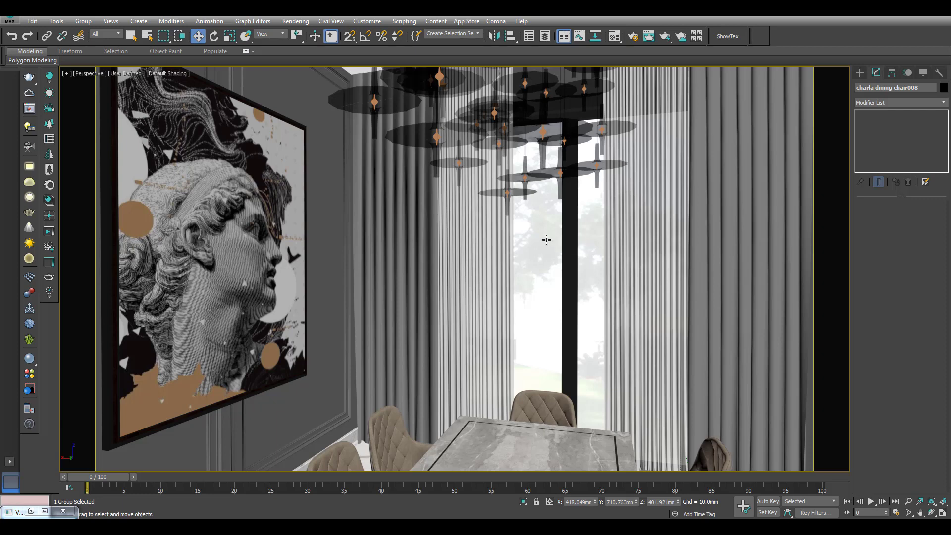
# Install the Collect Asset plugin by running the script collect_asset_v2.099b.mzp from the PLUGIN folder and dismiss the installation notice
pyautogui.click(404, 21)
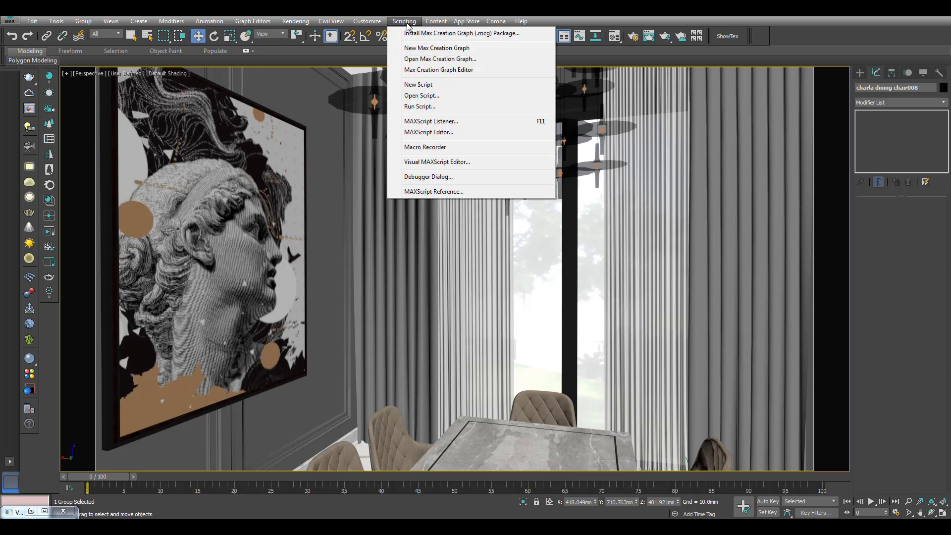
pyautogui.click(431, 107)
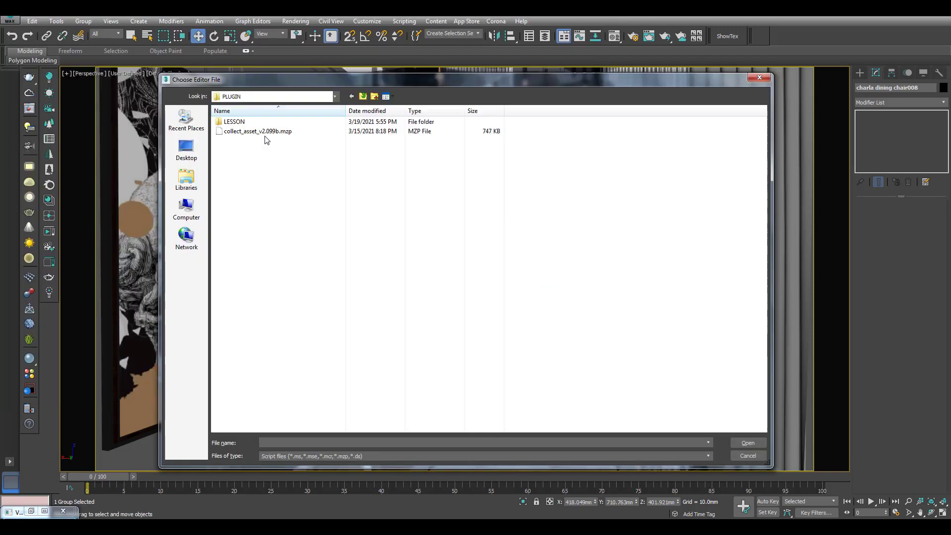
pyautogui.click(265, 131)
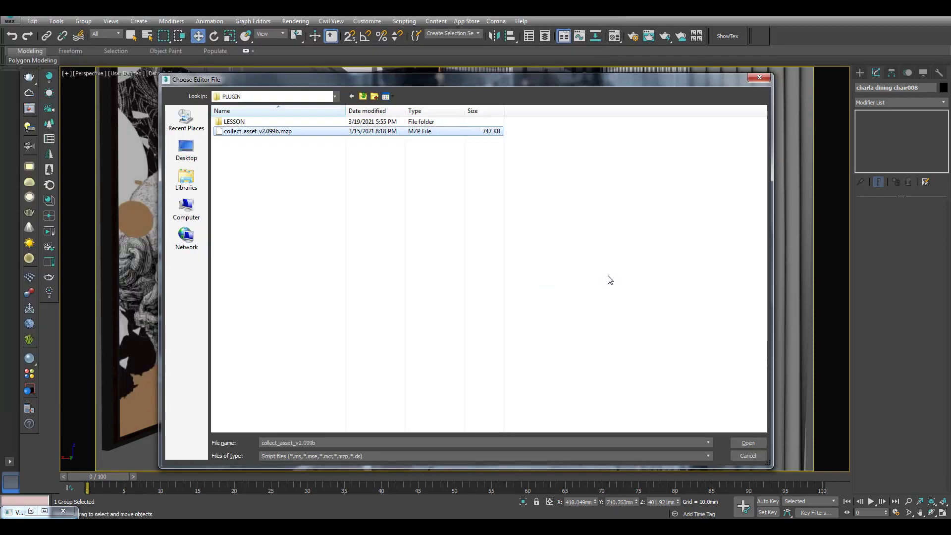
pyautogui.click(749, 443)
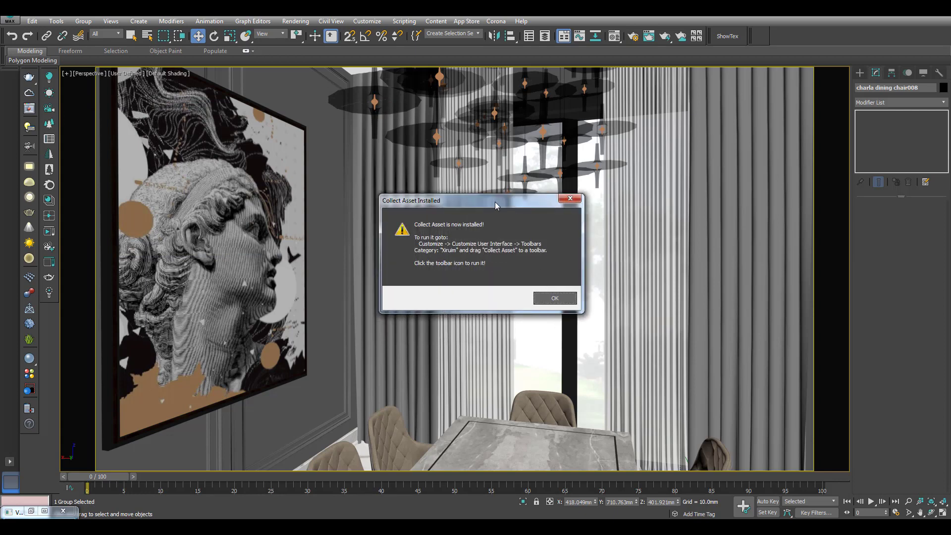
pyautogui.moveTo(485, 213); pyautogui.dragTo(486, 198)
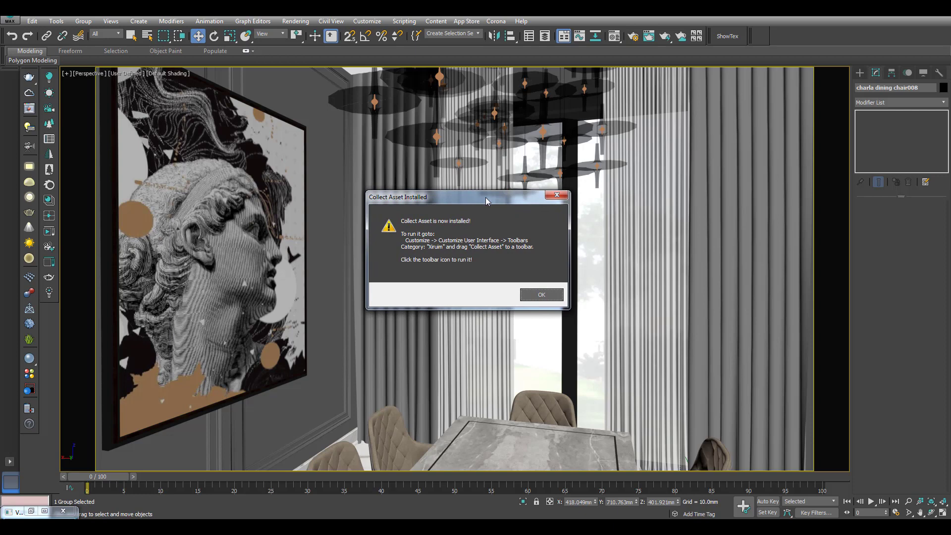
pyautogui.click(537, 296)
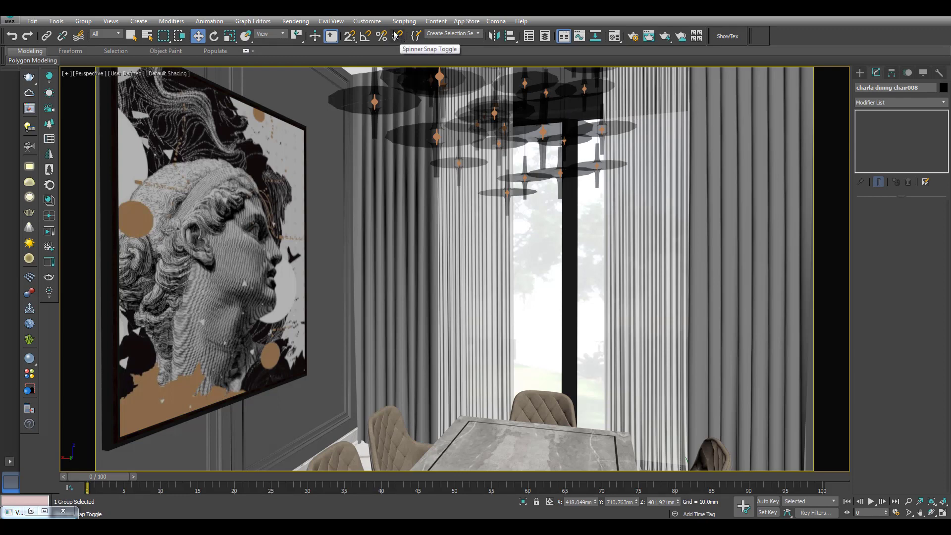
# Open the user interface customization for toolbars and list the actions of the Xiruim category
pyautogui.click(367, 21)
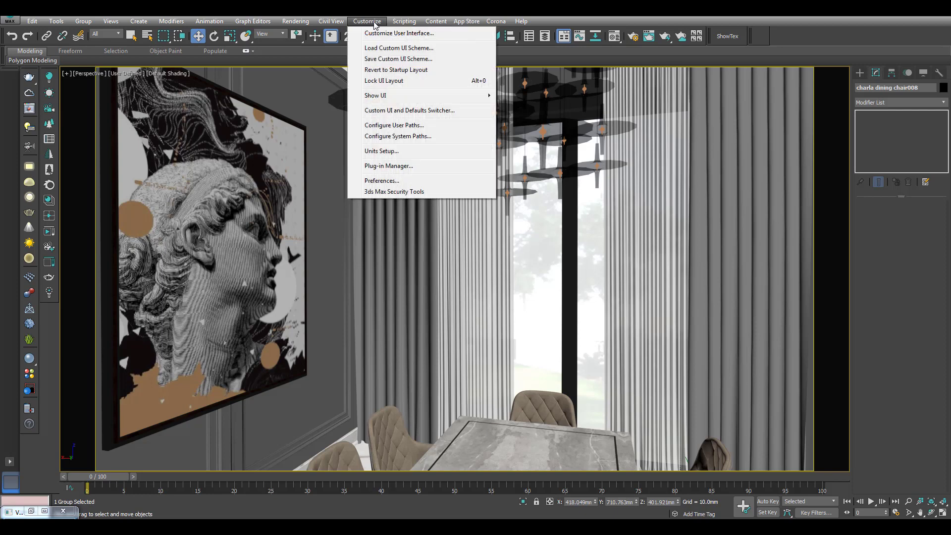
pyautogui.click(418, 35)
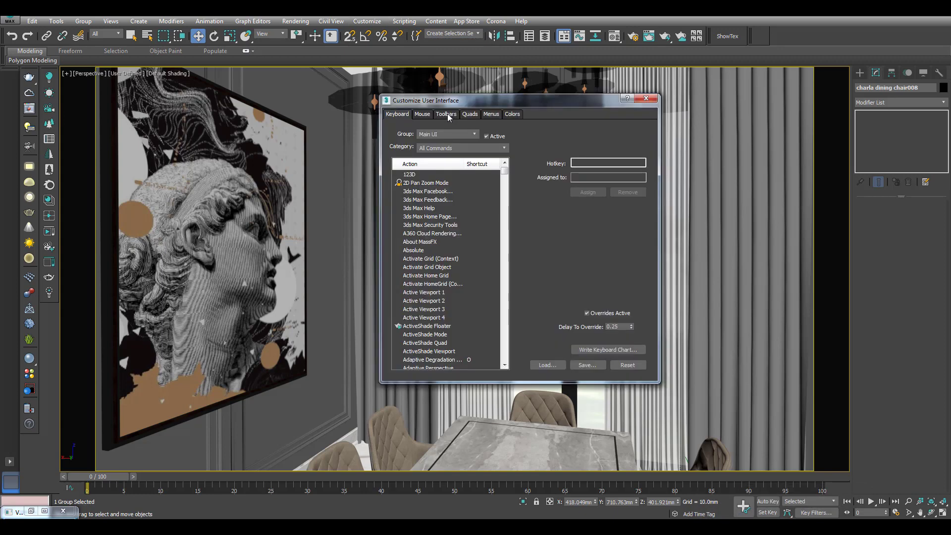
pyautogui.click(447, 114)
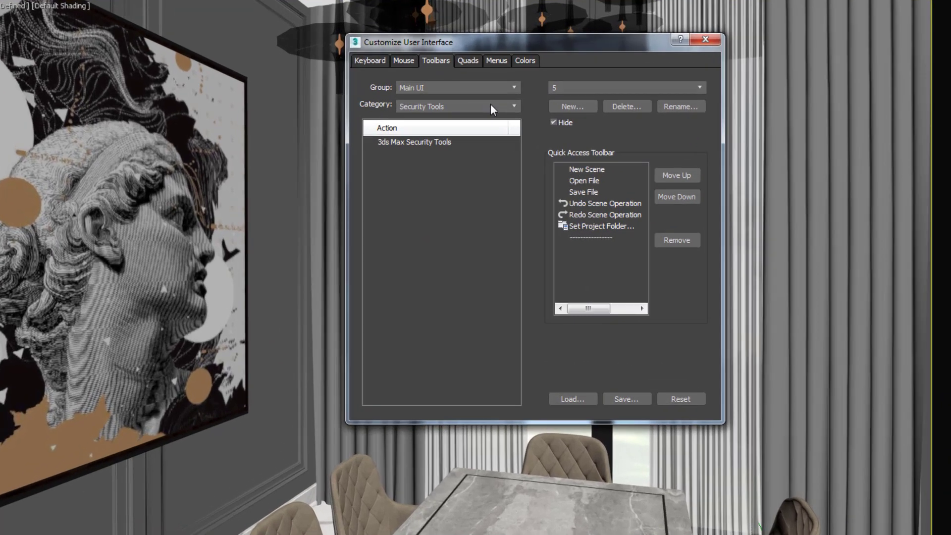
pyautogui.click(487, 146)
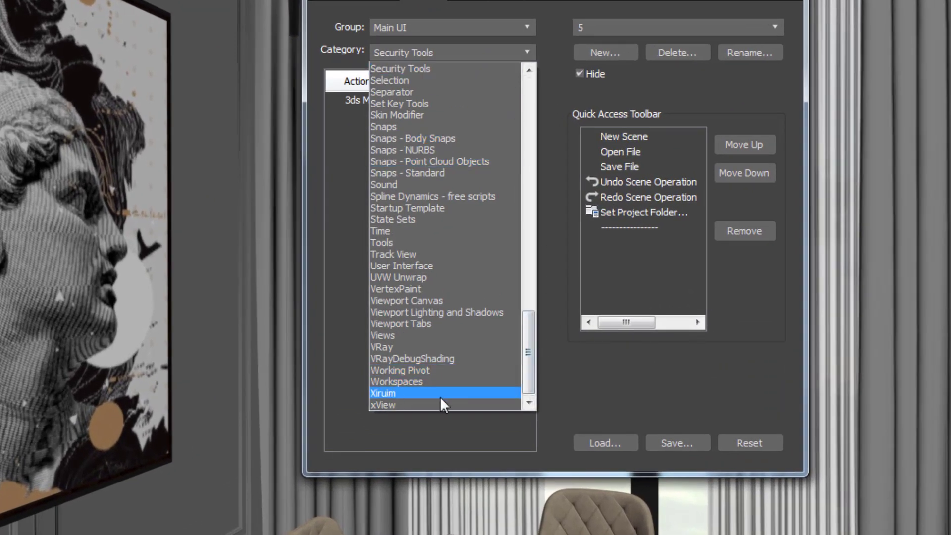
pyautogui.click(391, 394)
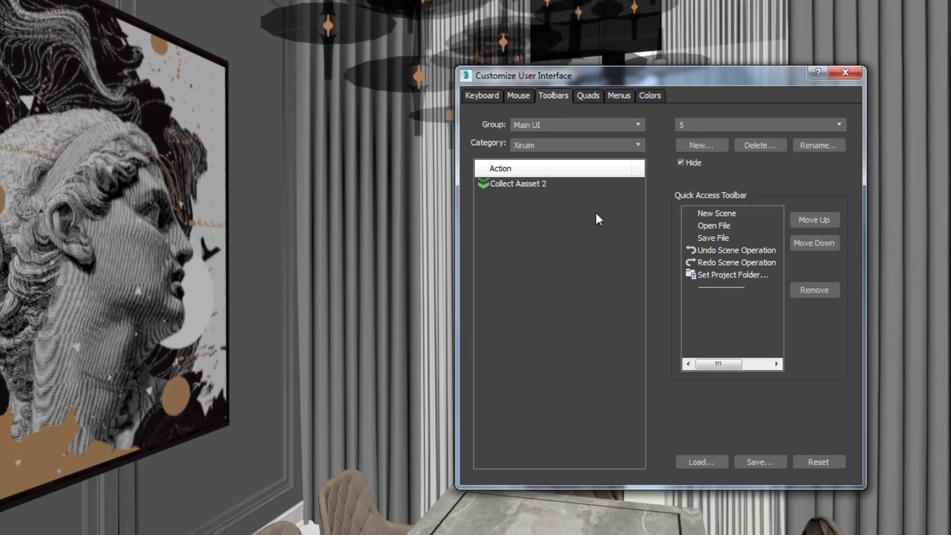
# Create a new toolbar named "Collect Aasset 2" and move it clear of the customization dialog
pyautogui.click(698, 144)
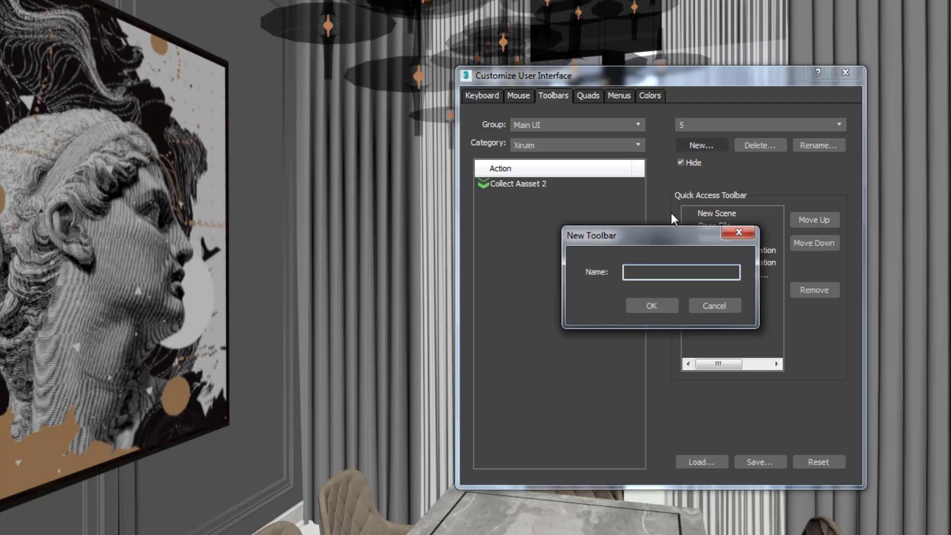
pyautogui.moveTo(641, 246); pyautogui.dragTo(299, 228)
pyautogui.write('Colle')
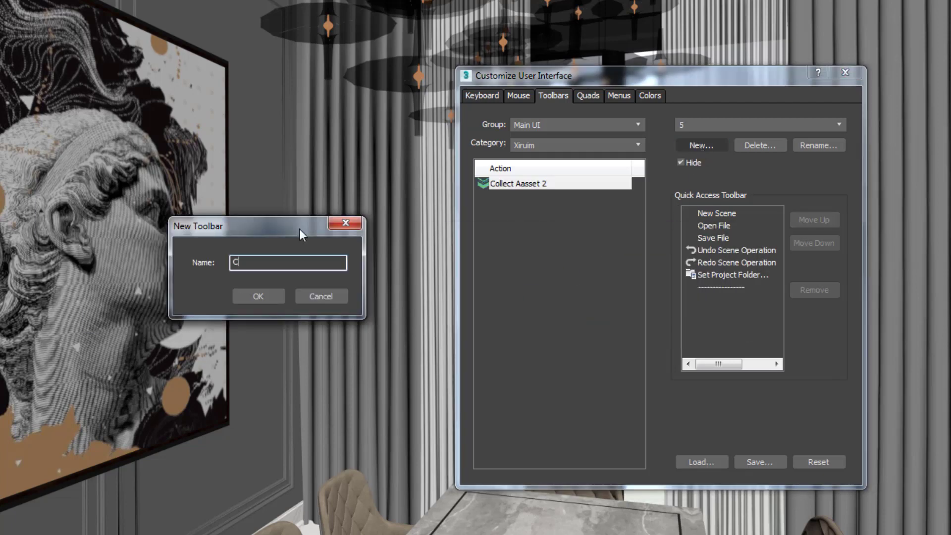
pyautogui.write('ct Aasset 2')
pyautogui.press('Return')
pyautogui.moveTo(404, 258); pyautogui.dragTo(292, 169)
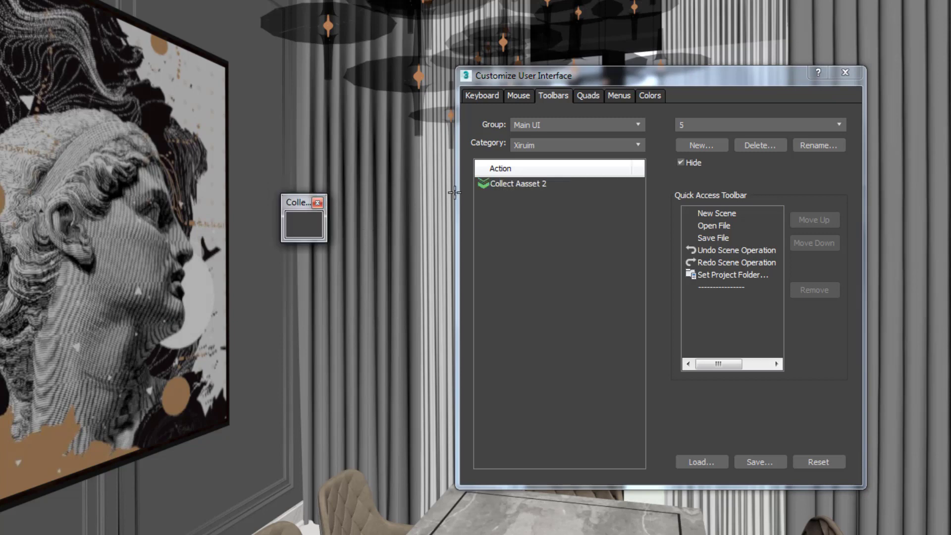
# Add the Collect Aasset 2 action to the new toolbar and dock it at the end of the main toolbar
pyautogui.moveTo(487, 183); pyautogui.dragTo(349, 80)
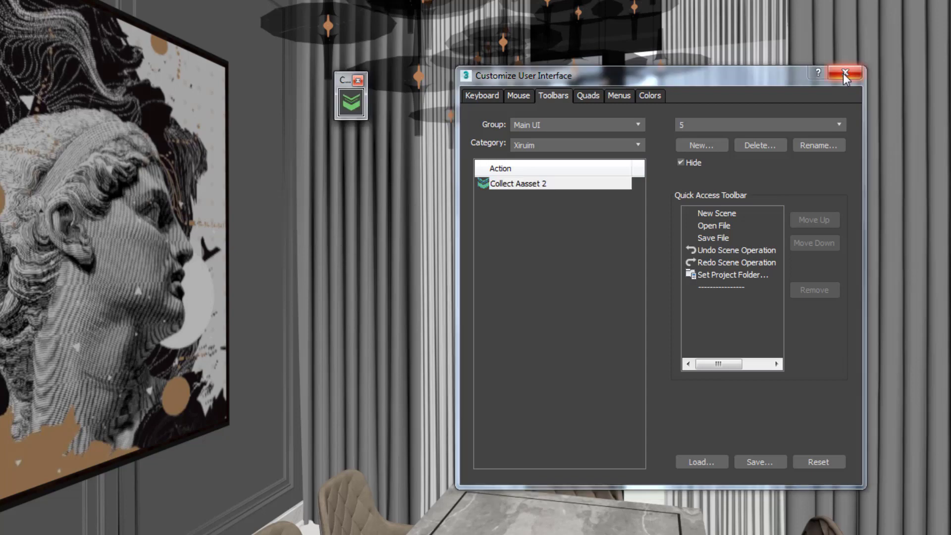
pyautogui.click(845, 72)
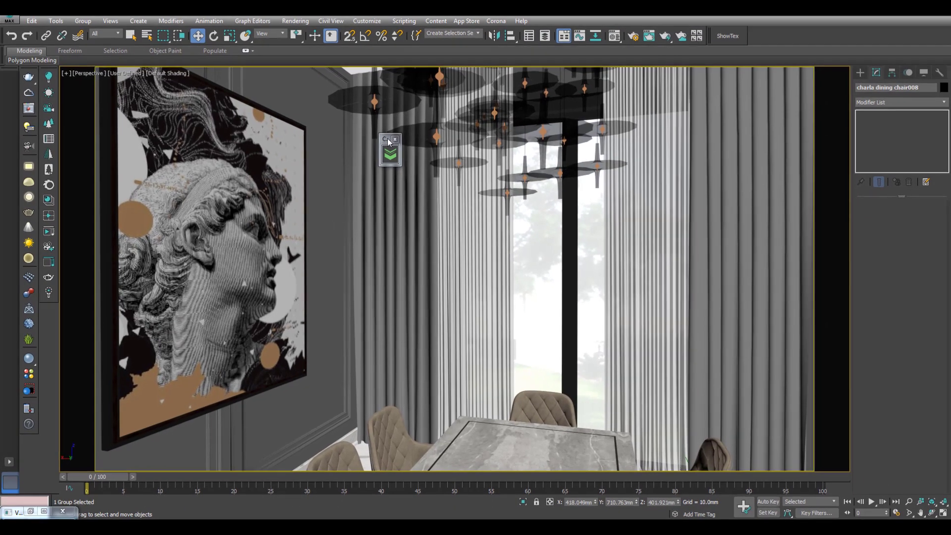
pyautogui.keyDown('ctrl'); pyautogui.moveTo(390, 155); pyautogui.dragTo(771, 37); pyautogui.keyUp('ctrl')
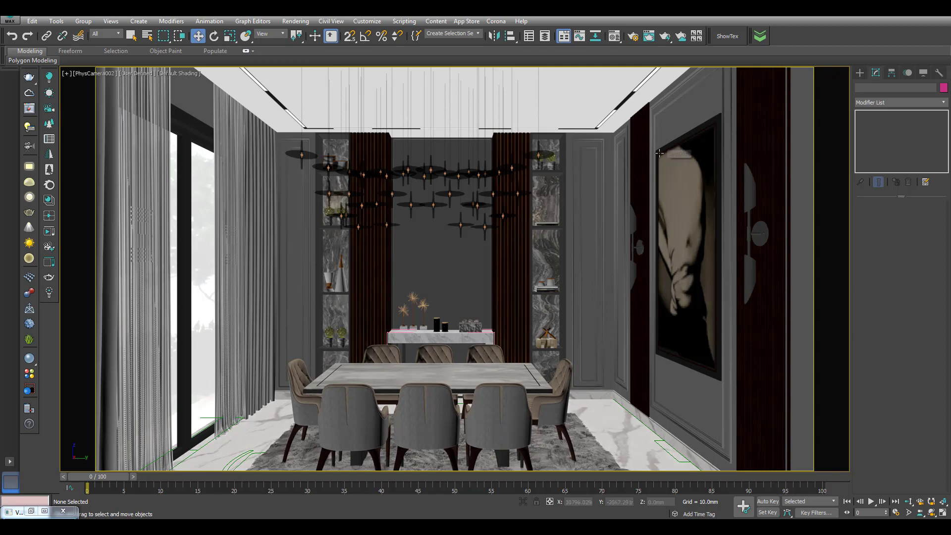
# Launch the Collect Asset tool from the docked toolbar and move its window aside
pyautogui.click(761, 36)
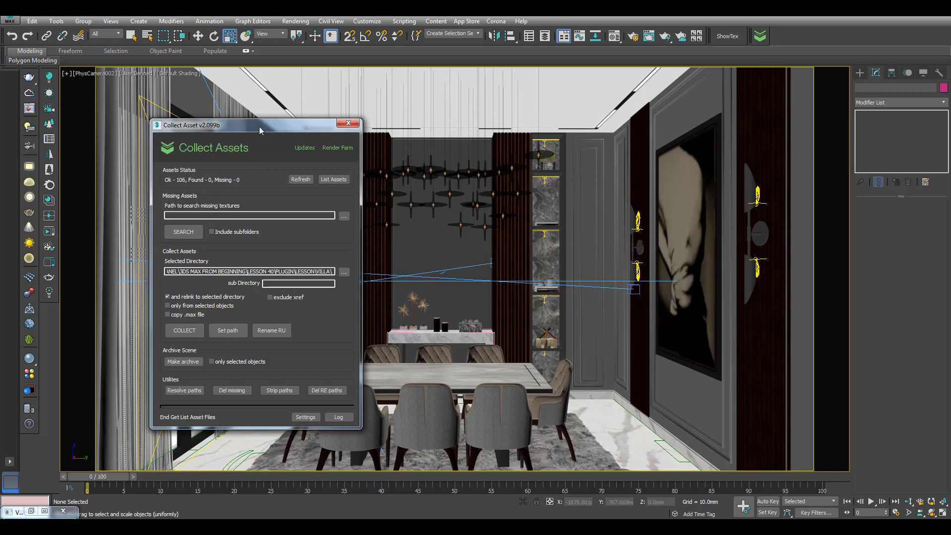
pyautogui.moveTo(260, 127); pyautogui.dragTo(176, 180)
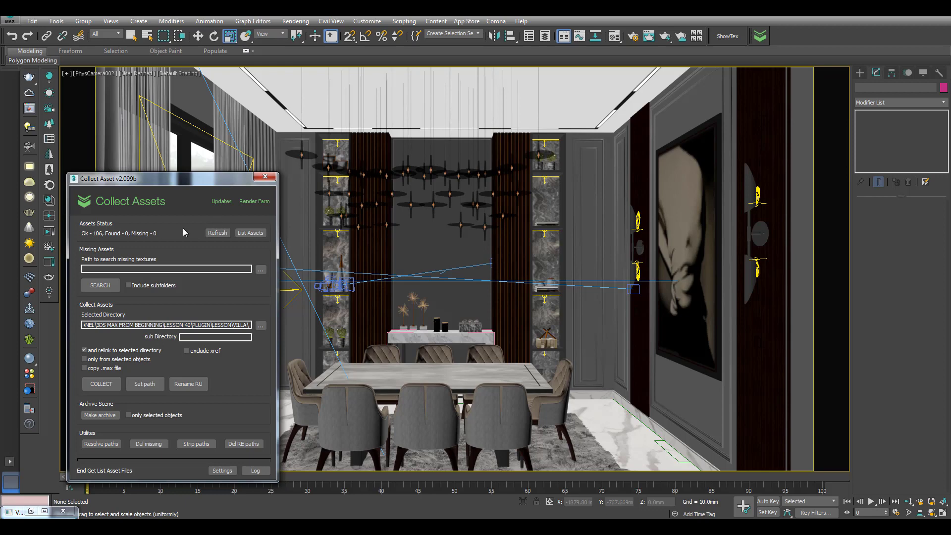
# Switch to Windows Explorer and create a folder named VILLA inside the LESSON 40\LESSONS folder
pyautogui.click(96, 525)
pyautogui.rightClick(354, 242)
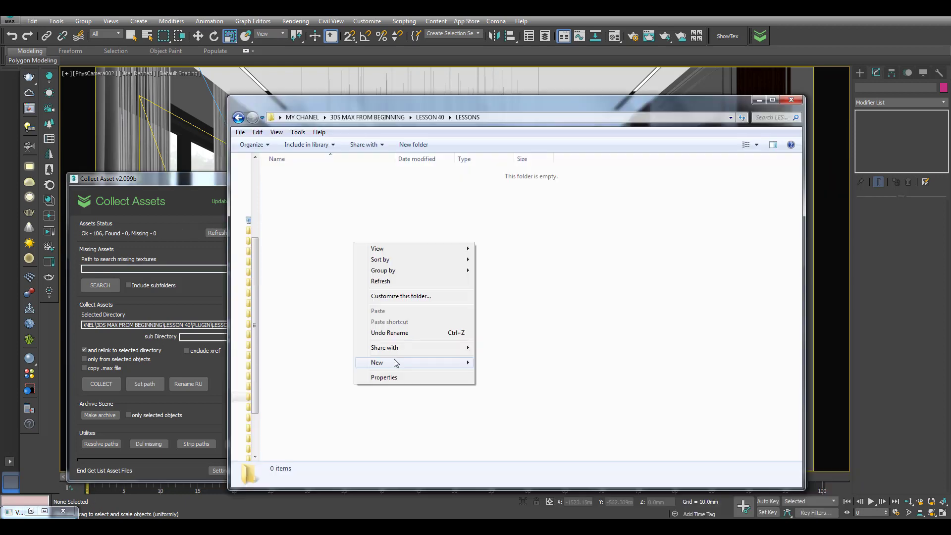
pyautogui.moveTo(461, 365)
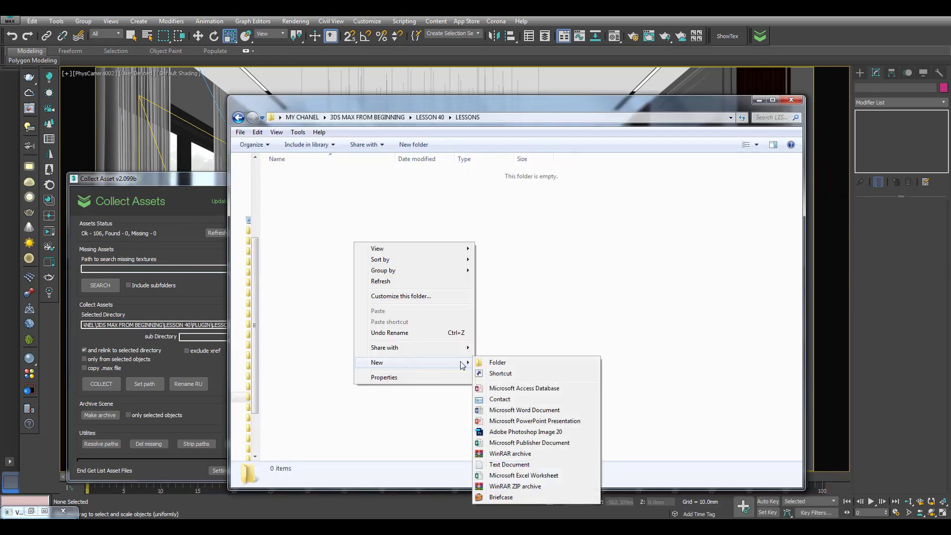
pyautogui.click(495, 362)
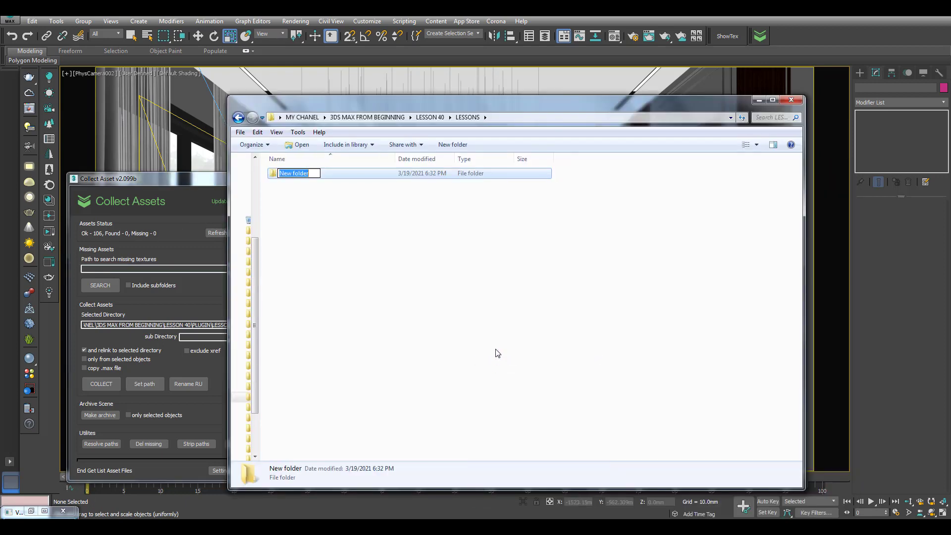
pyautogui.press('BackSpace')
pyautogui.write('VILLA')
pyautogui.press('Return')
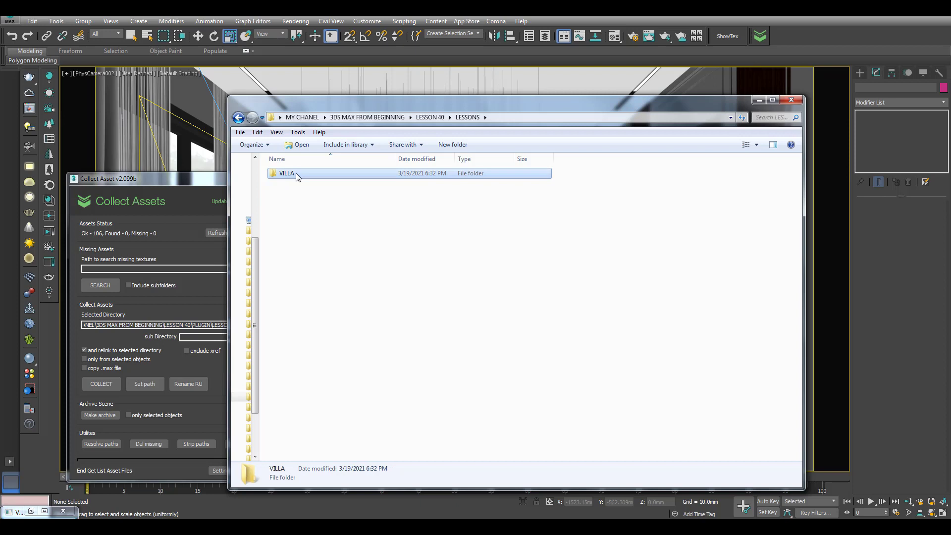
# Open the VILLA folder and copy its full path
pyautogui.doubleClick(295, 174)
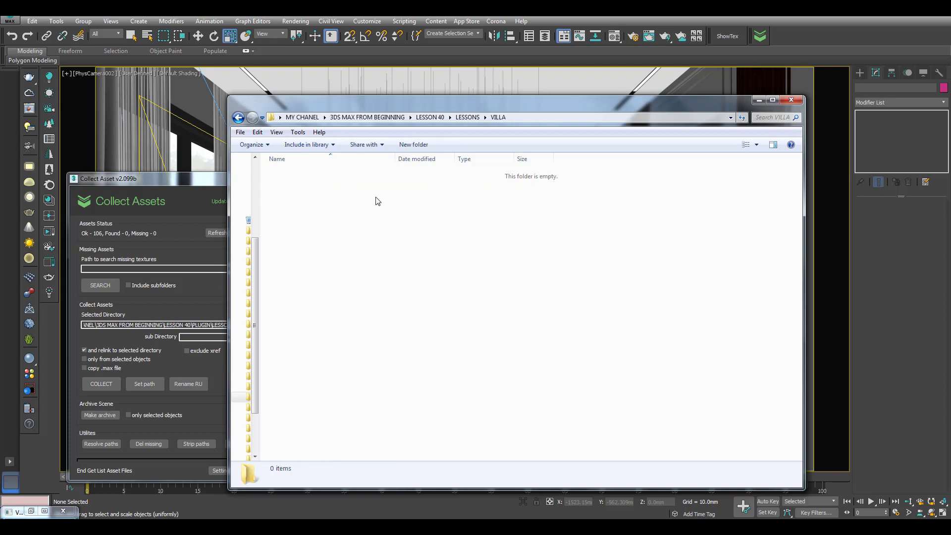
pyautogui.click(565, 117)
pyautogui.rightClick(537, 117)
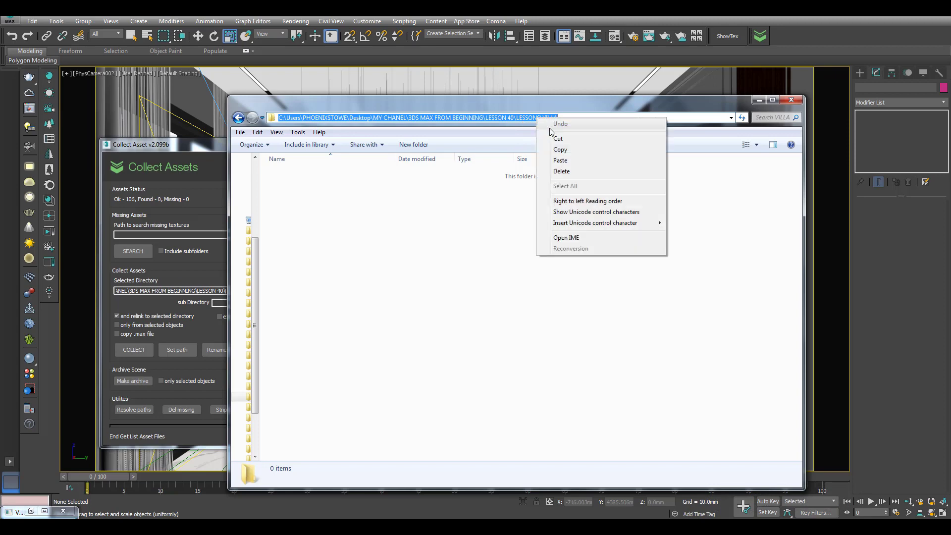
pyautogui.click(560, 151)
# Switch back to 3ds Max and set Collect Assets' selected directory to the copied LESSON 40\LESSONS\VILLA path, checking the full entry
pyautogui.click(194, 159)
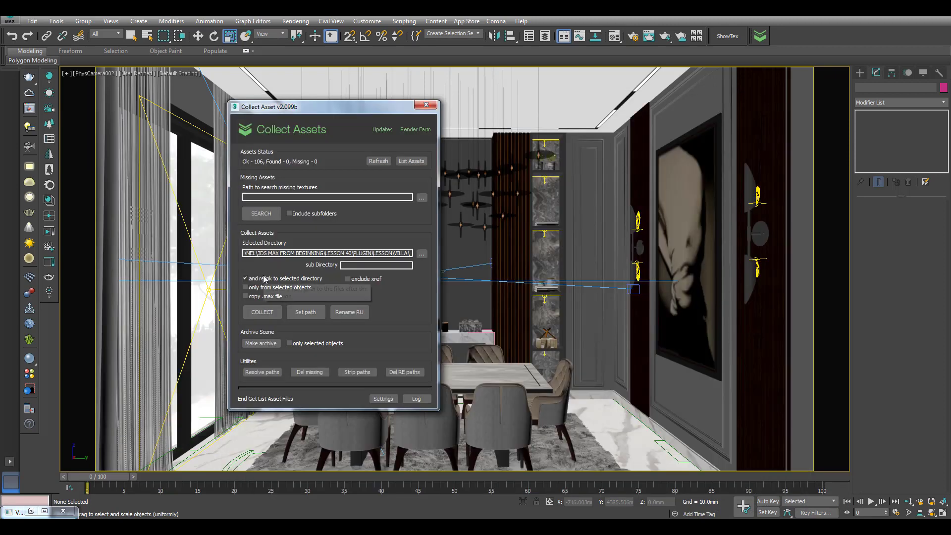
pyautogui.click(421, 254)
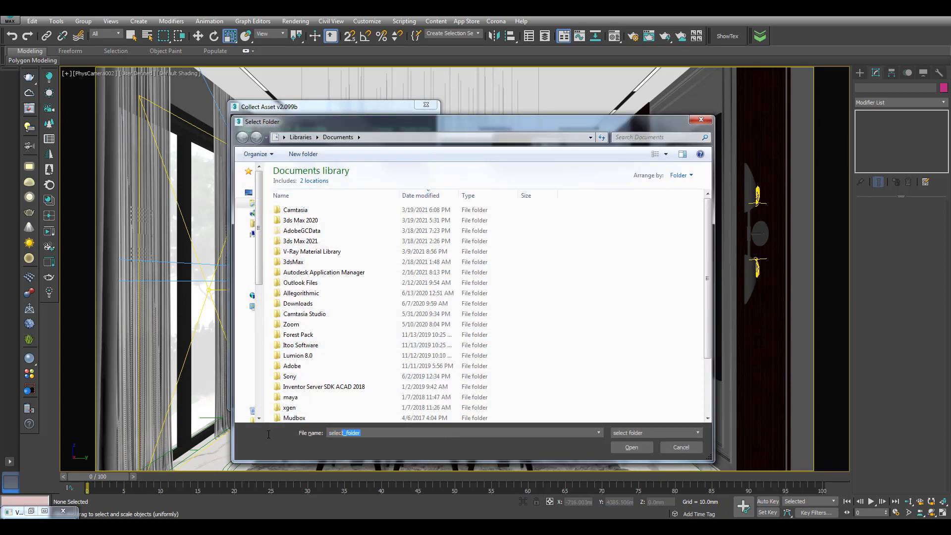
pyautogui.hotkey('ctrl', 'v')
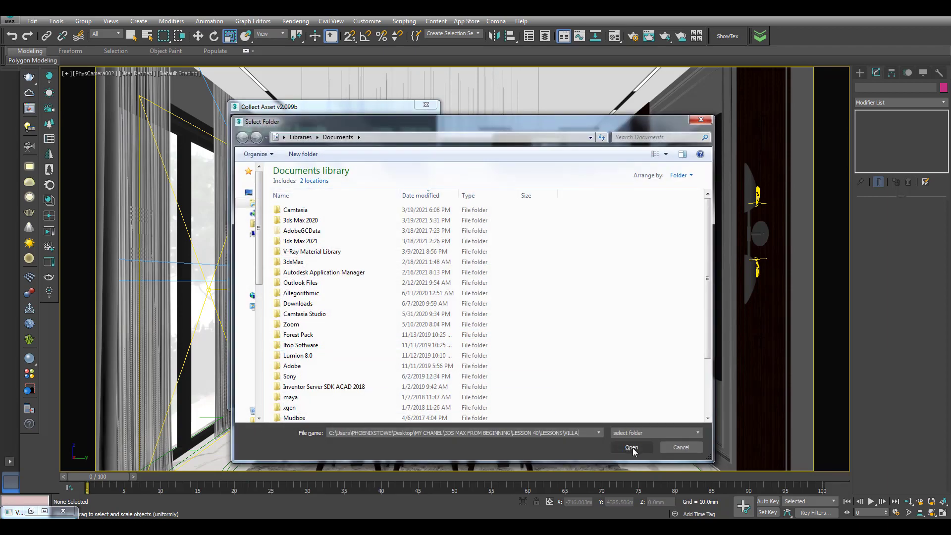
pyautogui.click(632, 448)
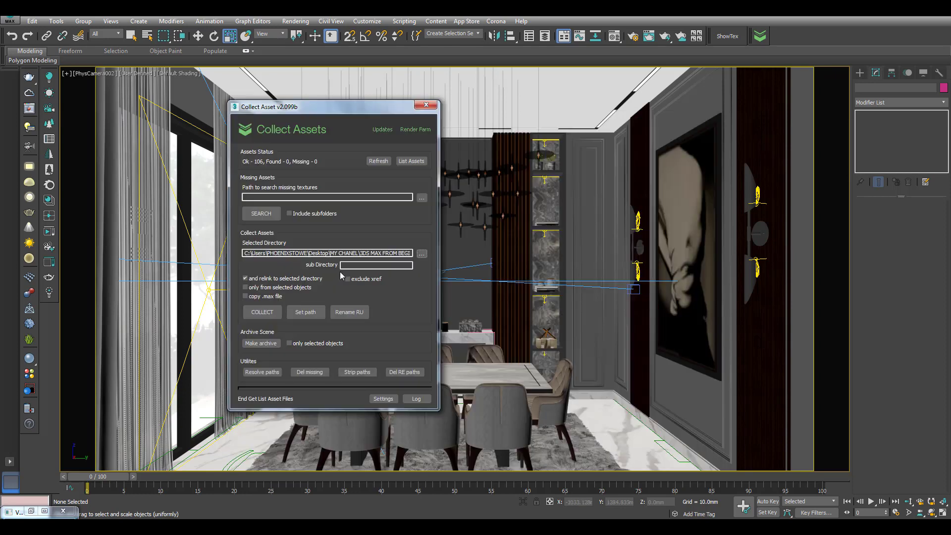
pyautogui.moveTo(356, 253); pyautogui.dragTo(446, 258)
pyautogui.click(367, 252)
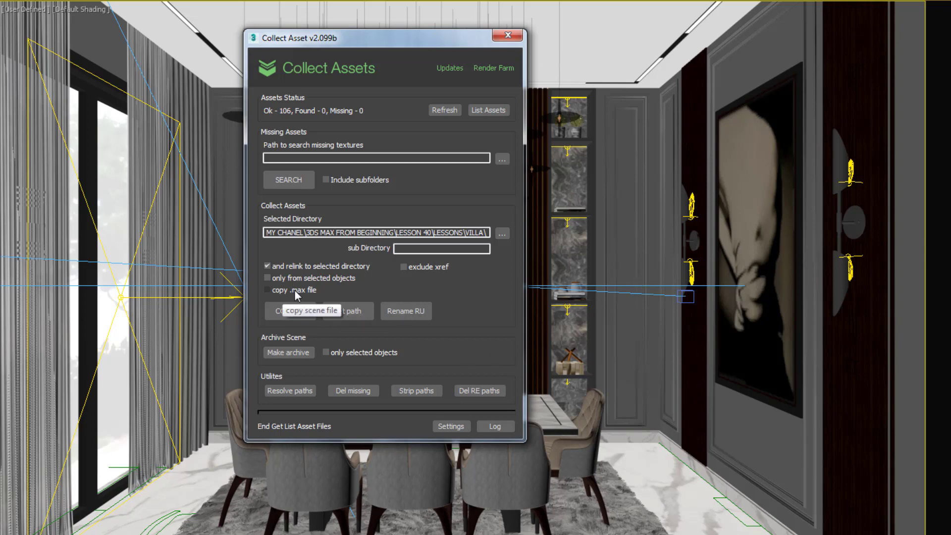
# Include the .max scene file in the collection, collect all assets into the VILLA directory, and dismiss the completion message
pyautogui.click(267, 290)
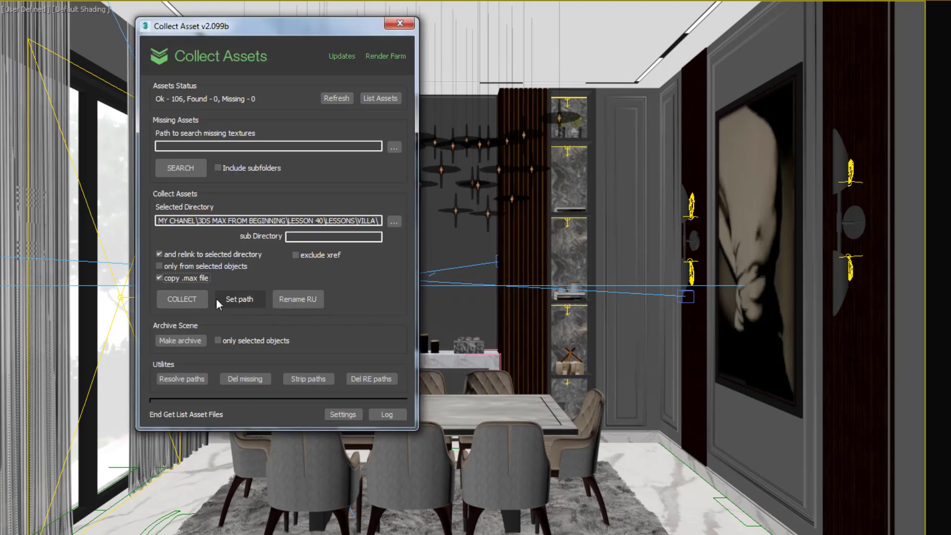
pyautogui.click(188, 301)
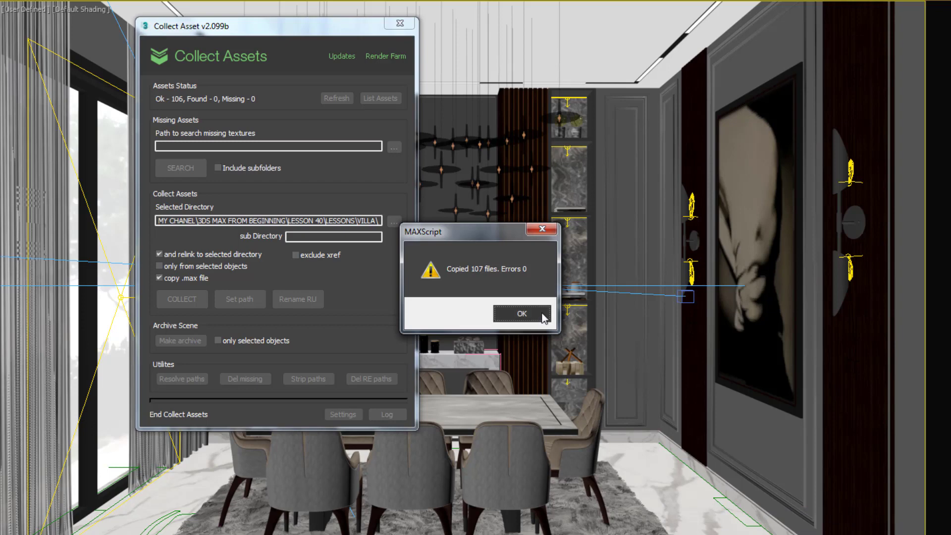
pyautogui.moveTo(490, 239); pyautogui.dragTo(559, 217)
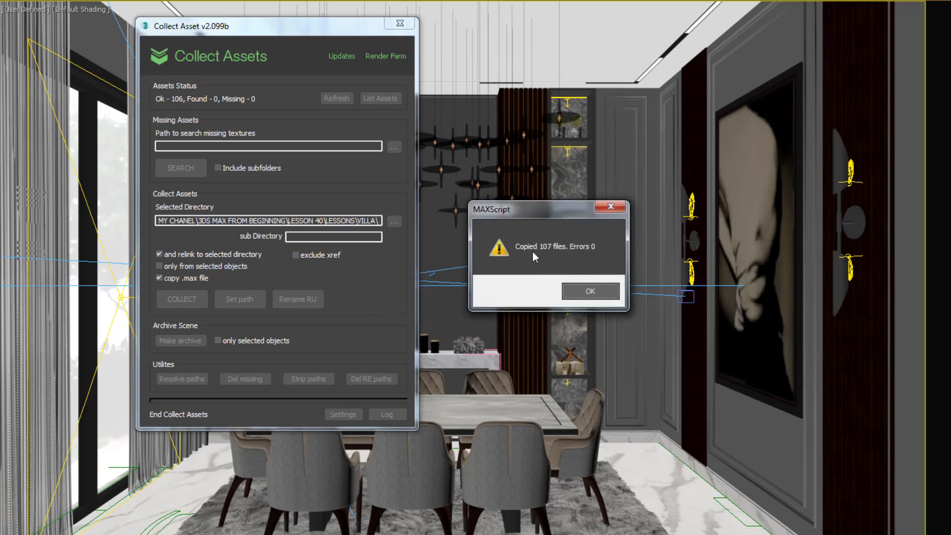
pyautogui.click(588, 293)
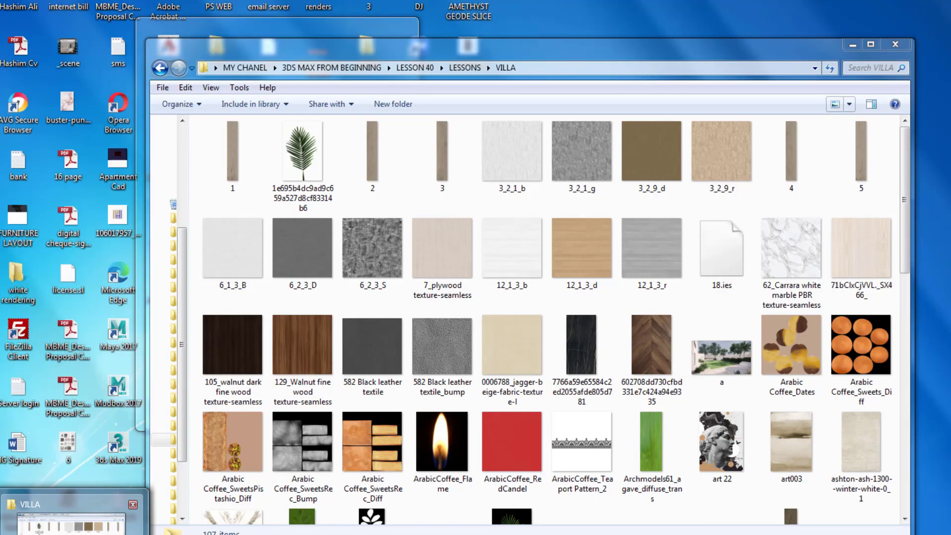
# Switch to Windows Explorer and examine the files collected in the VILLA folder, including the MAX LESSON _040 scene file
pyautogui.click(72, 521)
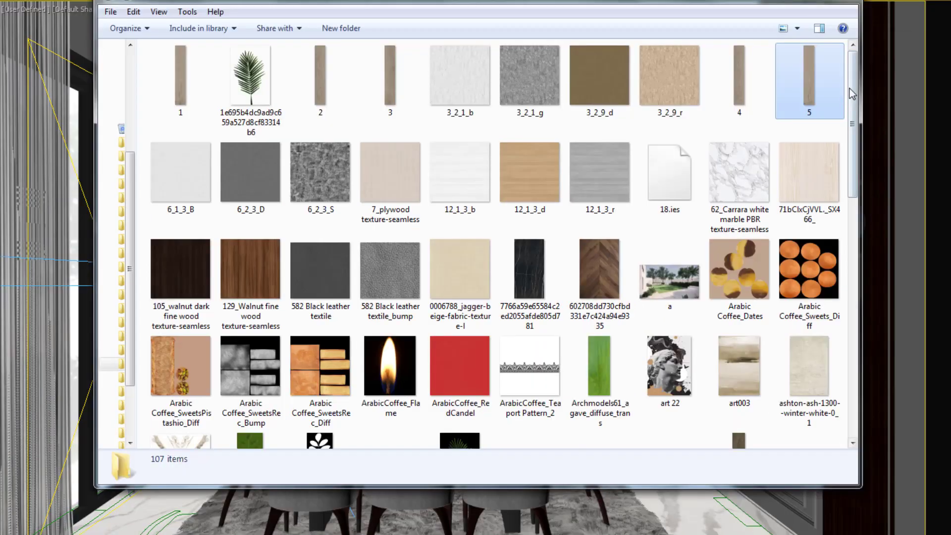
pyautogui.click(849, 91)
pyautogui.moveTo(852, 83); pyautogui.dragTo(851, 316)
pyautogui.click(473, 245)
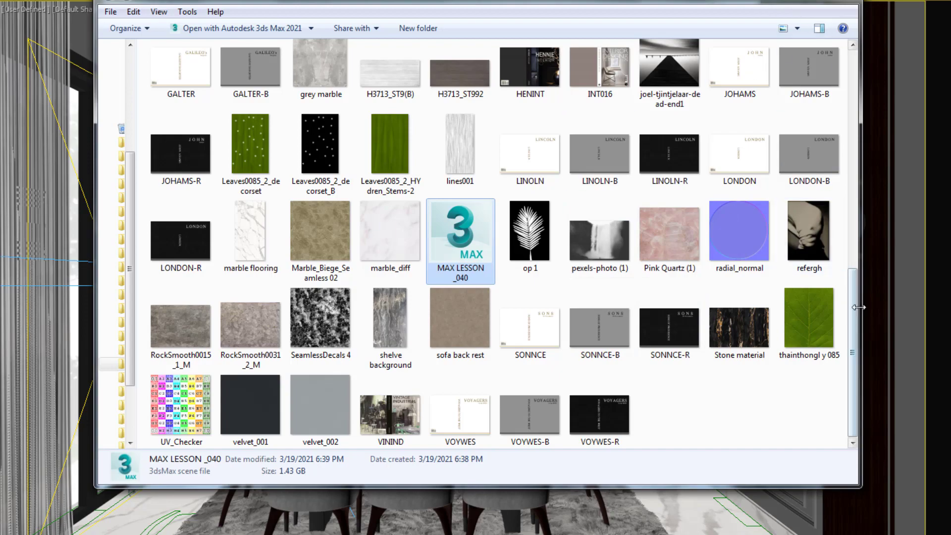
pyautogui.moveTo(853, 310); pyautogui.dragTo(855, 97)
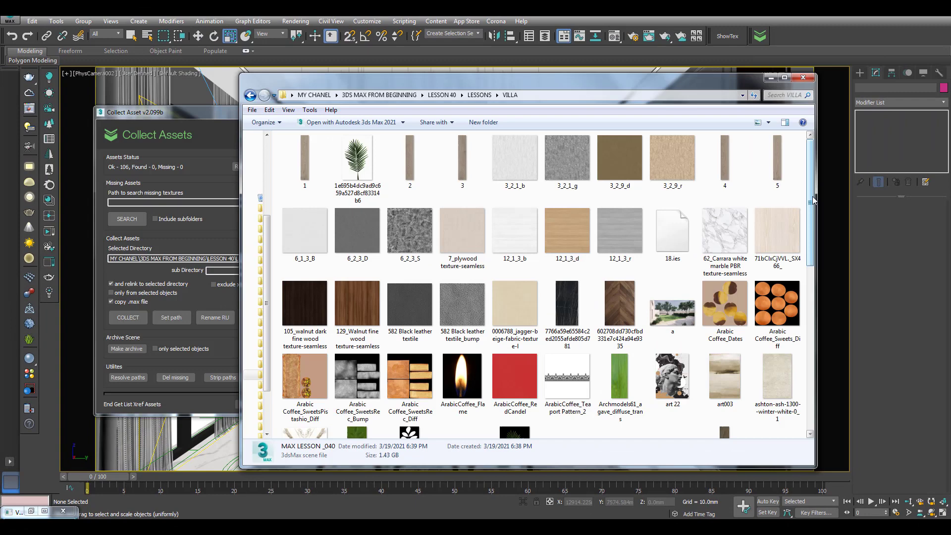
pyautogui.moveTo(598, 82); pyautogui.dragTo(538, 79)
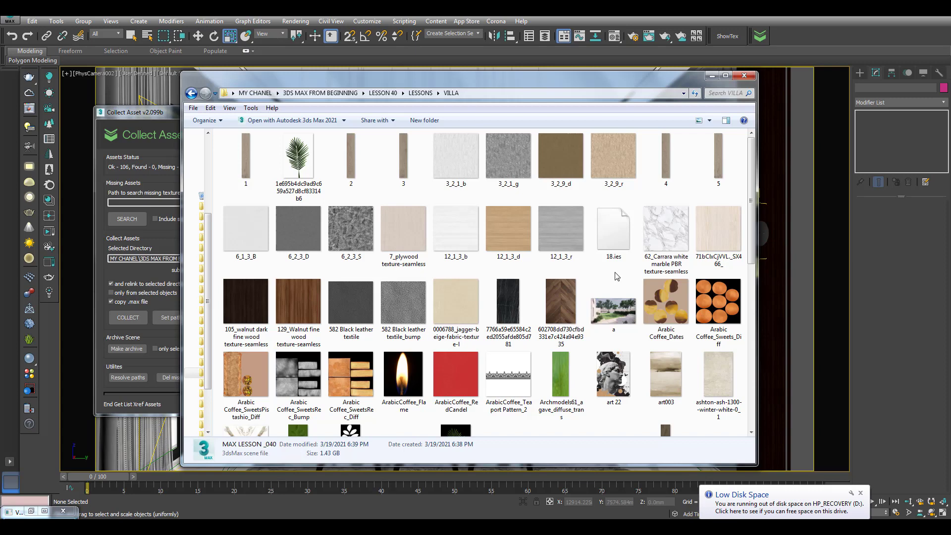
pyautogui.click(712, 76)
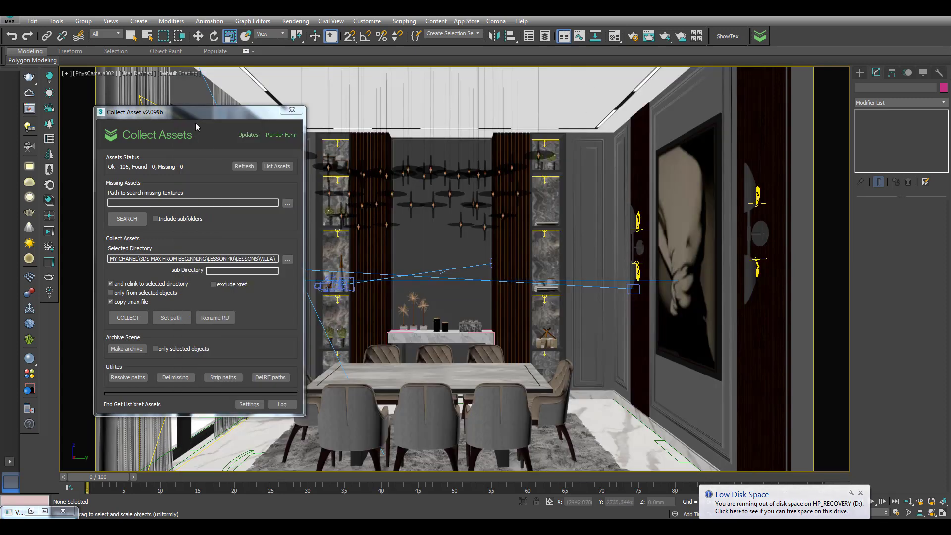
pyautogui.moveTo(196, 126); pyautogui.dragTo(696, 108)
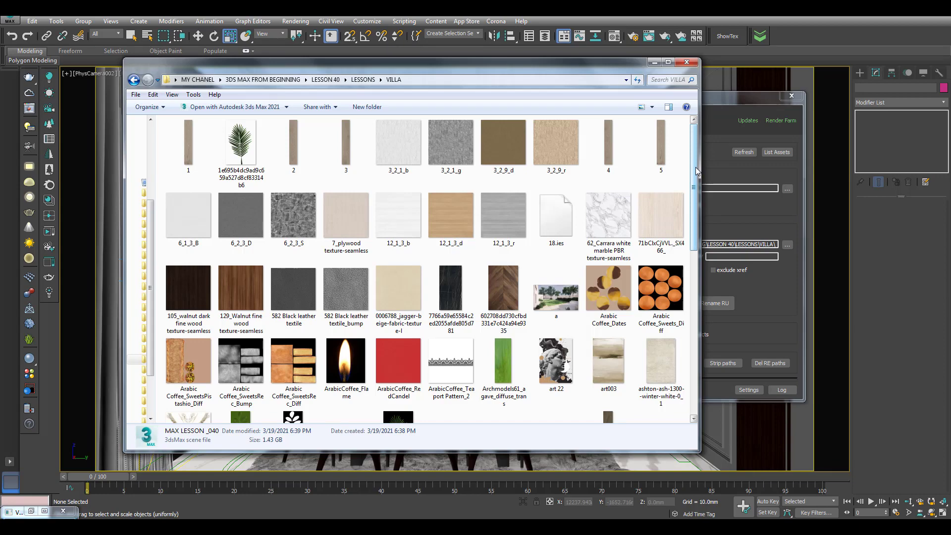
pyautogui.moveTo(696, 171); pyautogui.dragTo(689, 218)
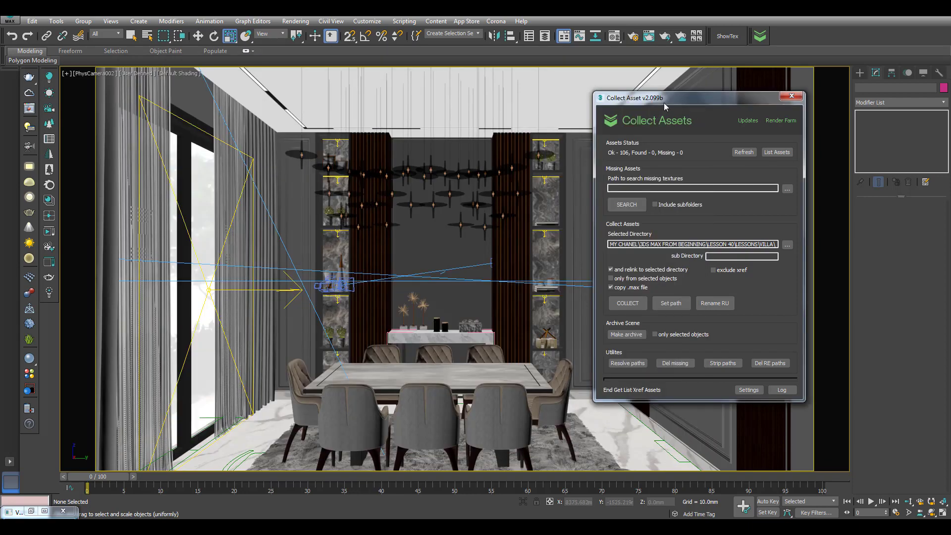
# Switch back to 3ds Max, move the Collect Asset window aside, and start a V-Ray production render of the PhysCamera002 view
pyautogui.moveTo(665, 104); pyautogui.dragTo(129, 159)
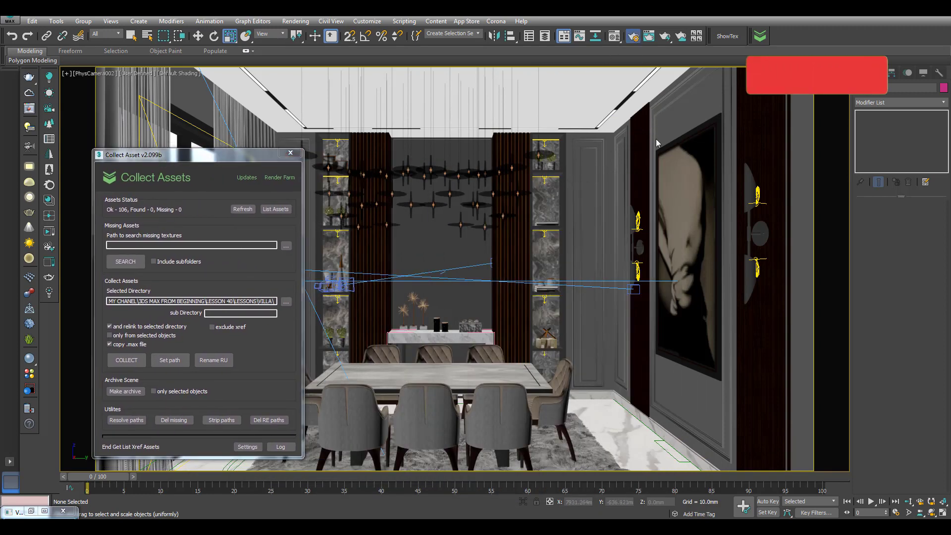
pyautogui.press('F10')
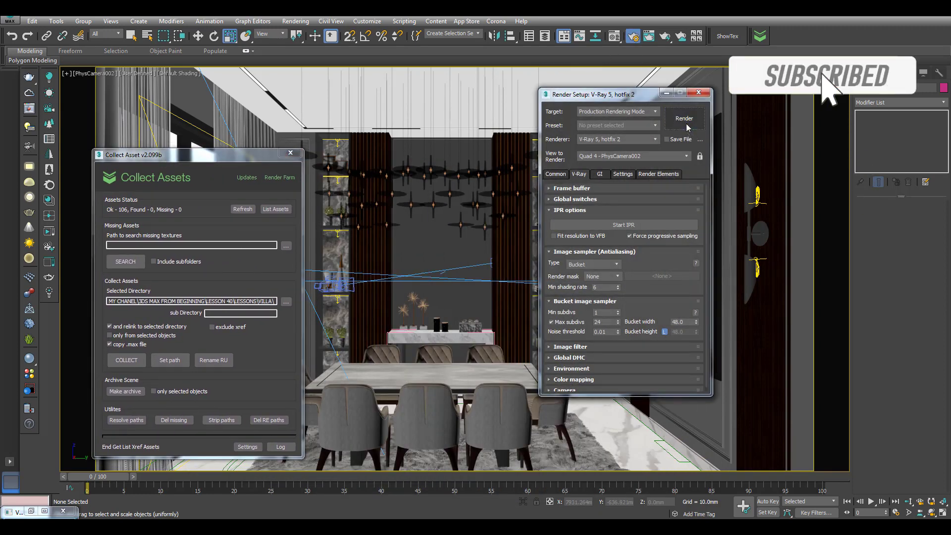
pyautogui.click(687, 120)
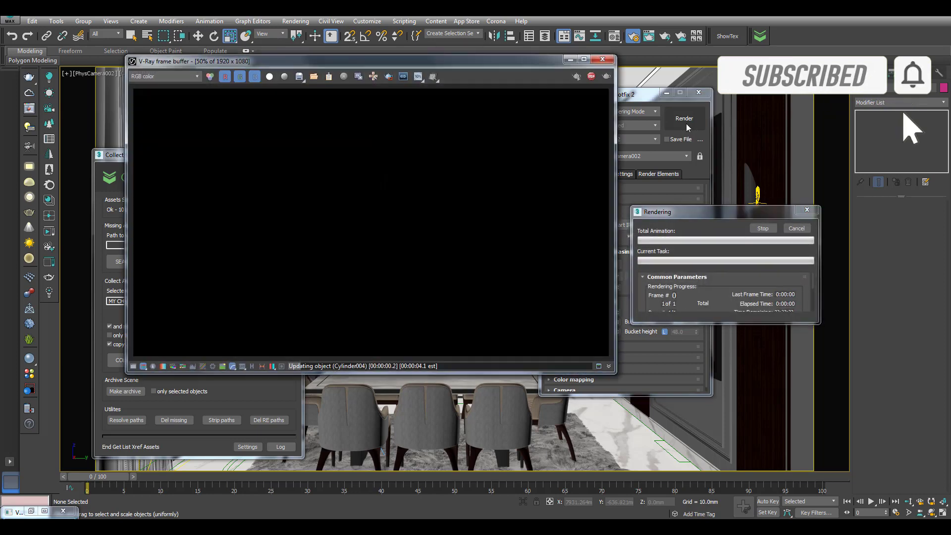